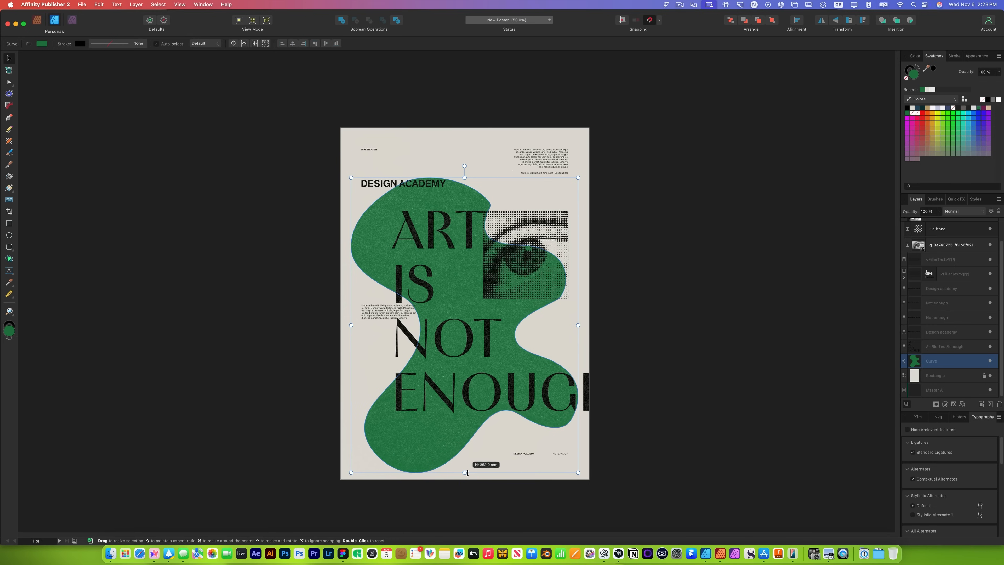
Resize the green blob's top edge so it starts below the DESIGN ACADEMY heading, and mask the ART IS NOT ENOUGH text with its shape.
left_click_drag(464, 178, 466, 174)
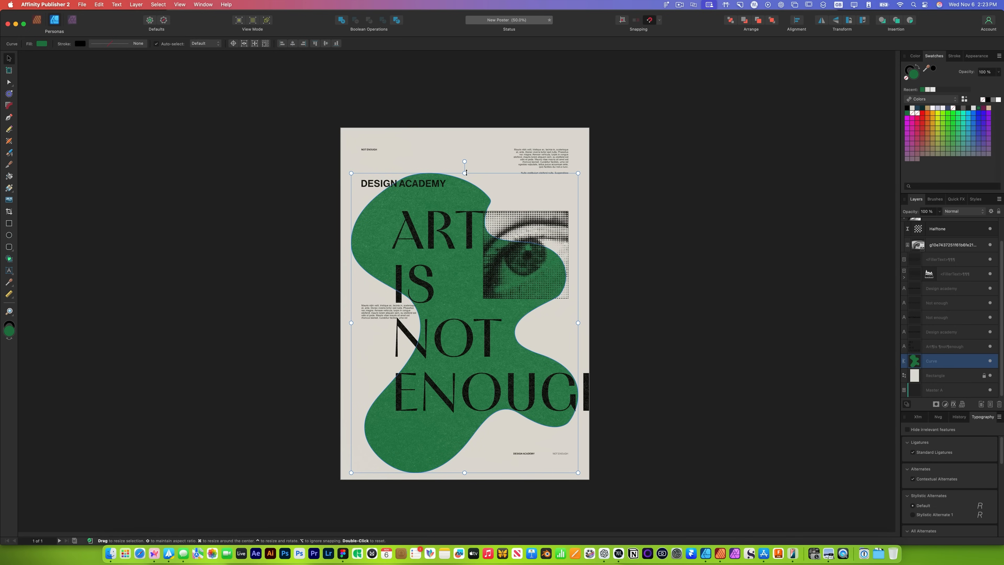
left_click_drag(464, 173, 464, 194)
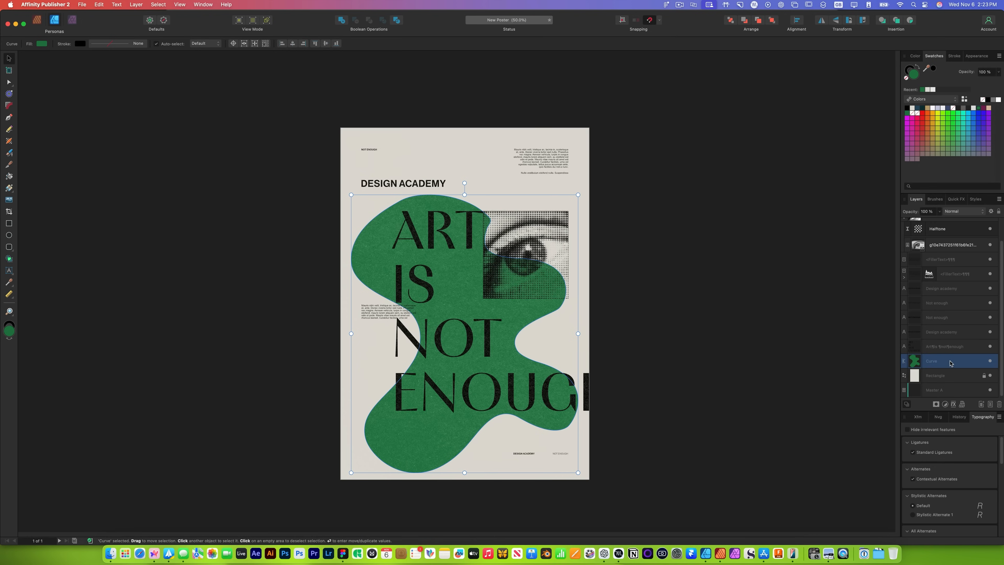
left_click_drag(917, 353, 903, 365)
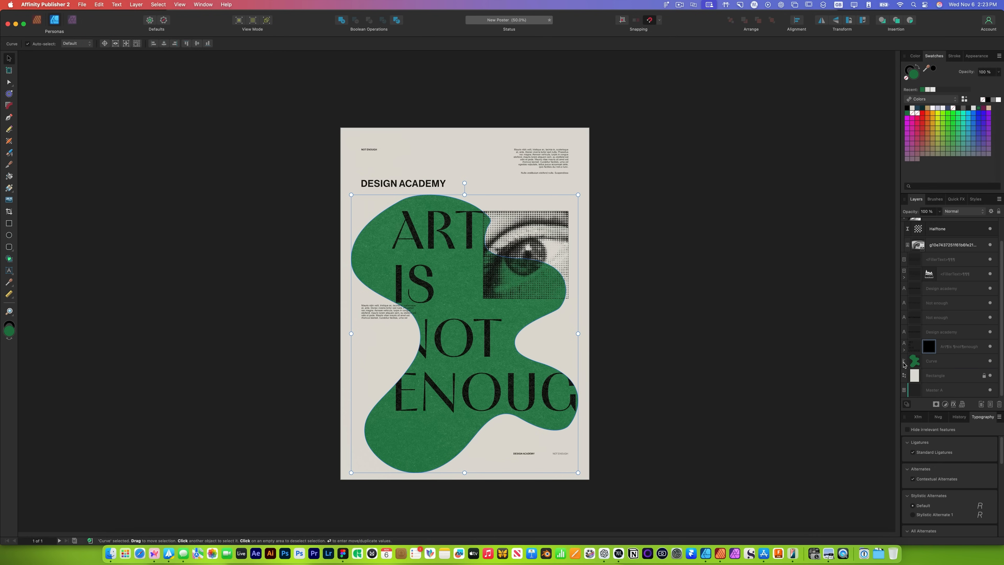
key("z")
left_click_drag(629, 278, 573, 251)
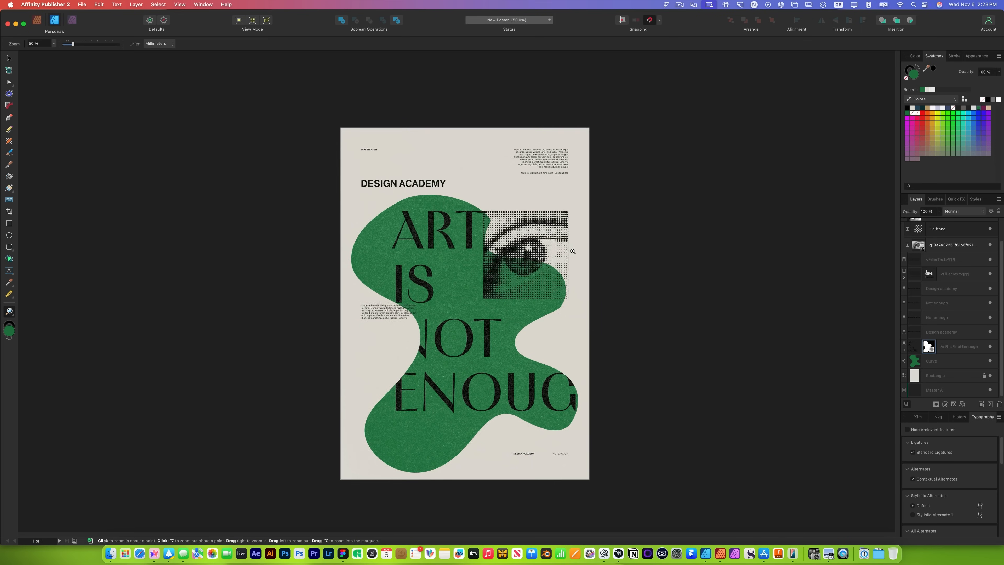
Undo the text masking, the resizing and layer placement of the green blob, and the blob's drawing.
key("super+z")
key("super+z")
key("super+z")
key("super+z")
key("super+z")
key("super+z")
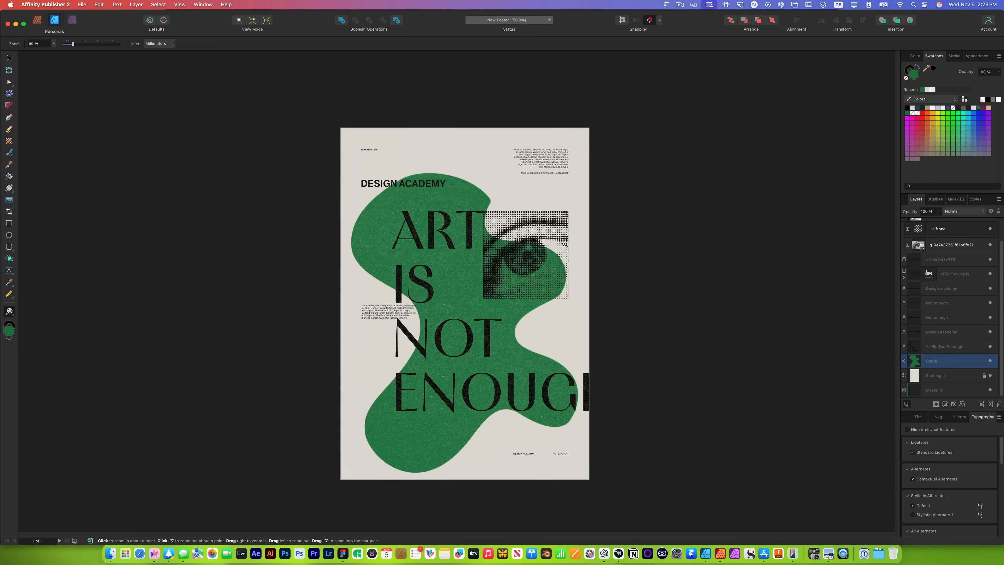
key("super+z")
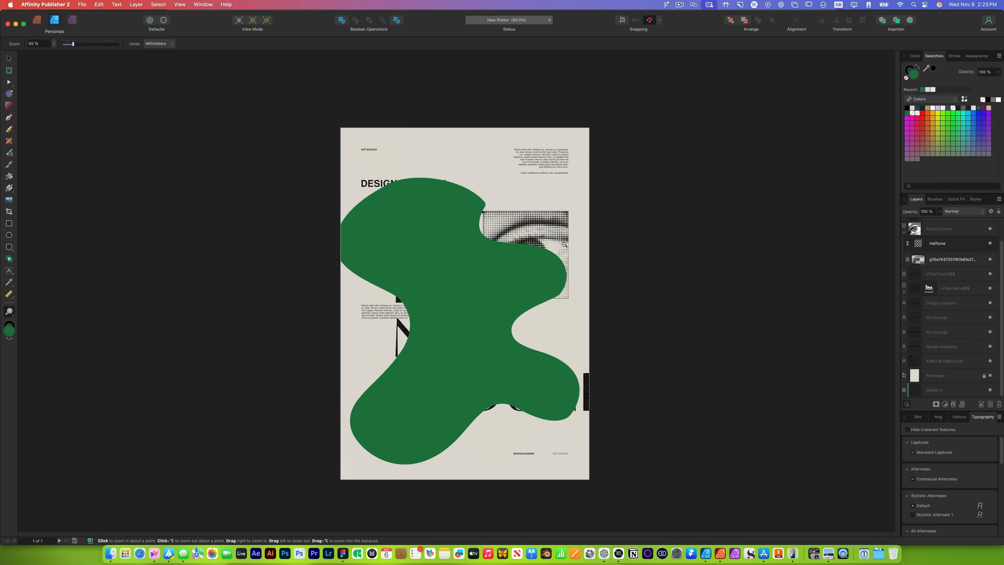
key("super+z")
Try a new freehand green blob across the poster with the Pencil tool and undo it.
key("n")
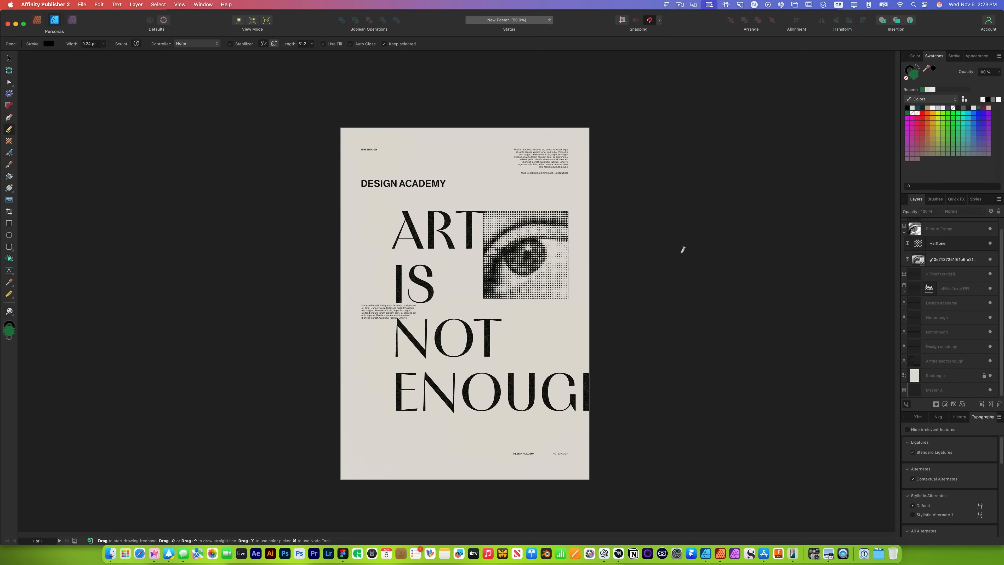
mouse_move(519, 190)
left_mouse_down()
mouse_move(369, 295)
mouse_move(400, 346)
mouse_move(354, 413)
mouse_move(604, 395)
mouse_move(478, 359)
mouse_move(553, 315)
mouse_move(490, 273)
mouse_move(549, 200)
mouse_move(514, 182)
mouse_move(518, 191)
left_mouse_up()
key("v")
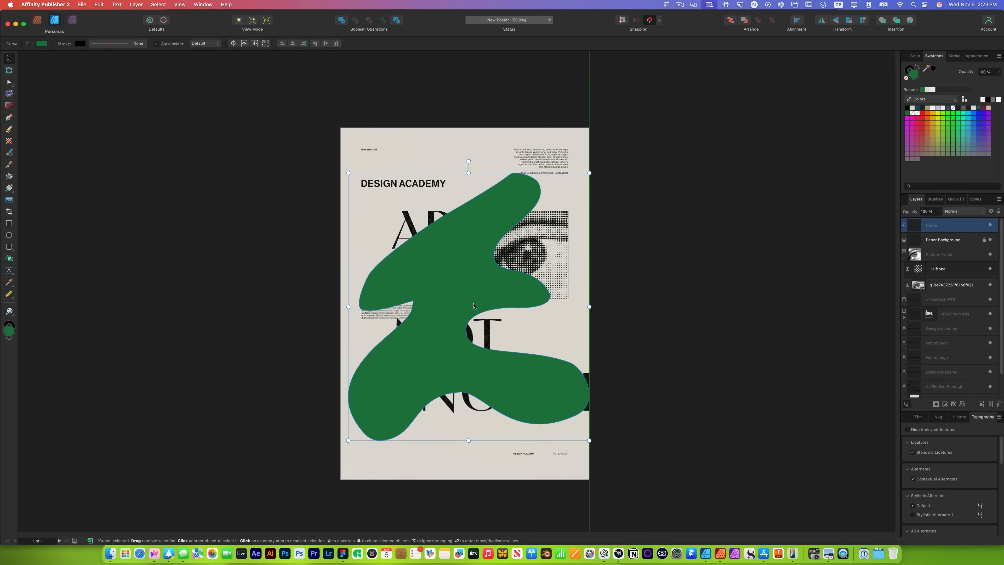
key("super+z")
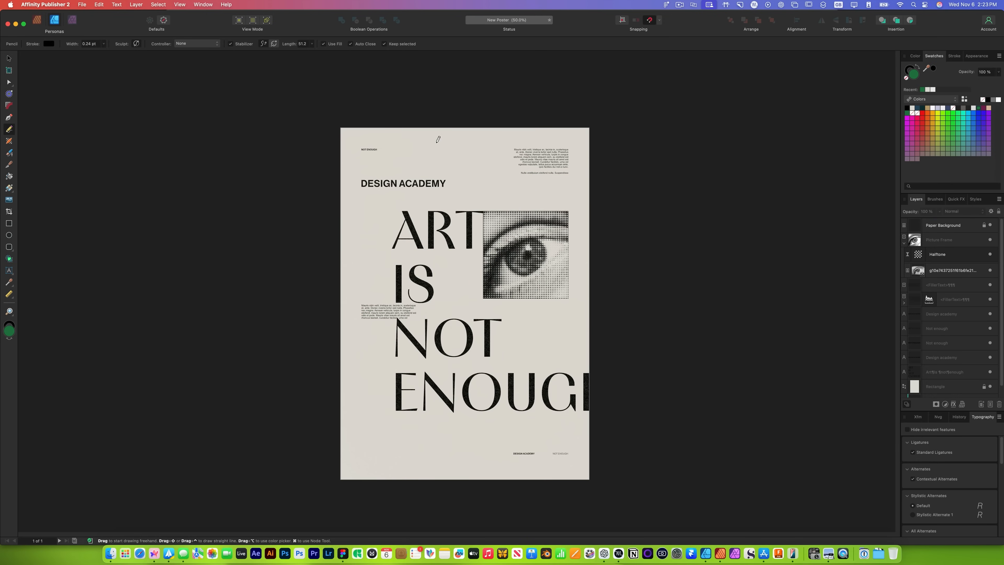
Draw another freehand green blob, placing it behind the ART IS NOT ENOUGH text and masking that text with its shape.
mouse_move(394, 232)
left_mouse_down()
mouse_move(407, 326)
mouse_move(354, 390)
mouse_move(361, 445)
mouse_move(471, 386)
mouse_move(532, 440)
mouse_move(578, 418)
mouse_move(575, 365)
mouse_move(492, 363)
mouse_move(458, 348)
mouse_move(475, 310)
mouse_move(517, 290)
mouse_move(434, 268)
mouse_move(423, 249)
mouse_move(554, 226)
mouse_move(458, 186)
left_mouse_up()
key("v")
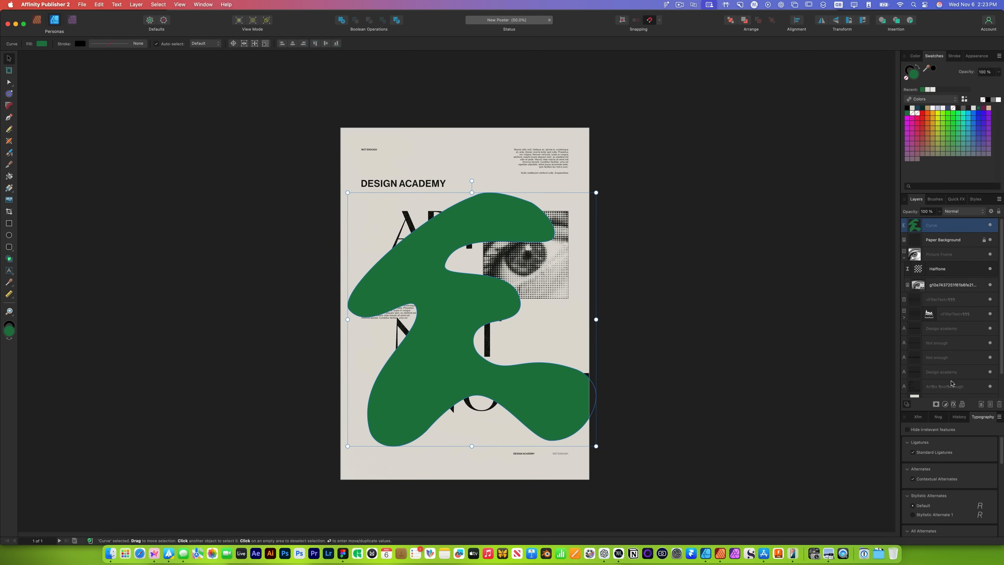
left_click_drag(939, 366, 922, 348)
left_click(728, 327)
key("z")
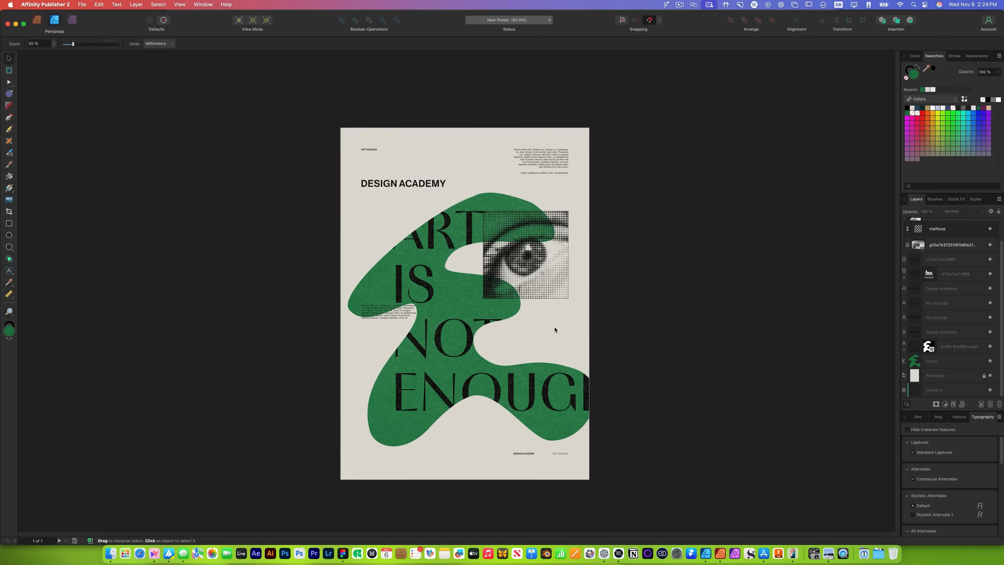
left_click_drag(524, 325, 301, 382)
left_click_drag(496, 312, 748, 348)
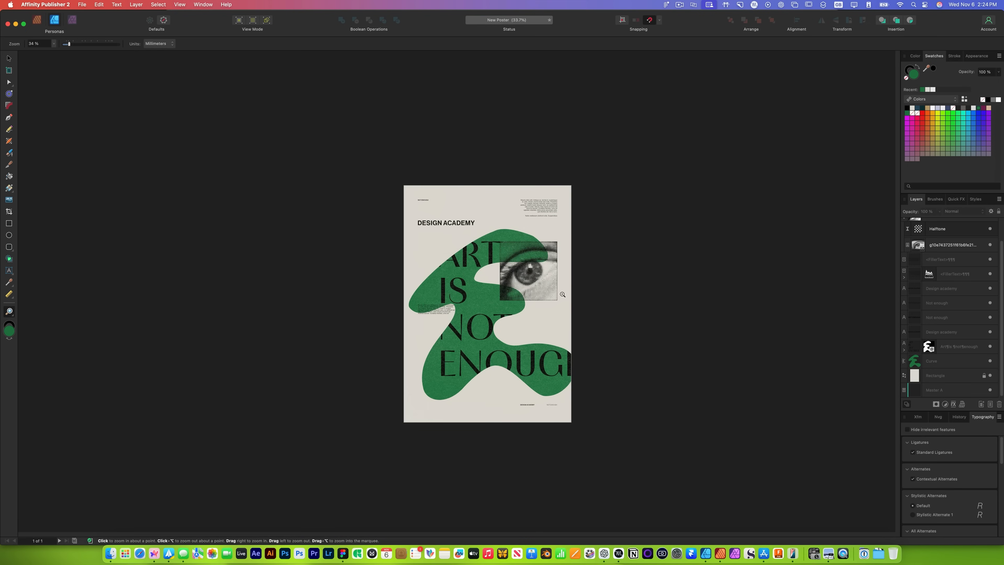
left_click_drag(562, 294, 639, 298)
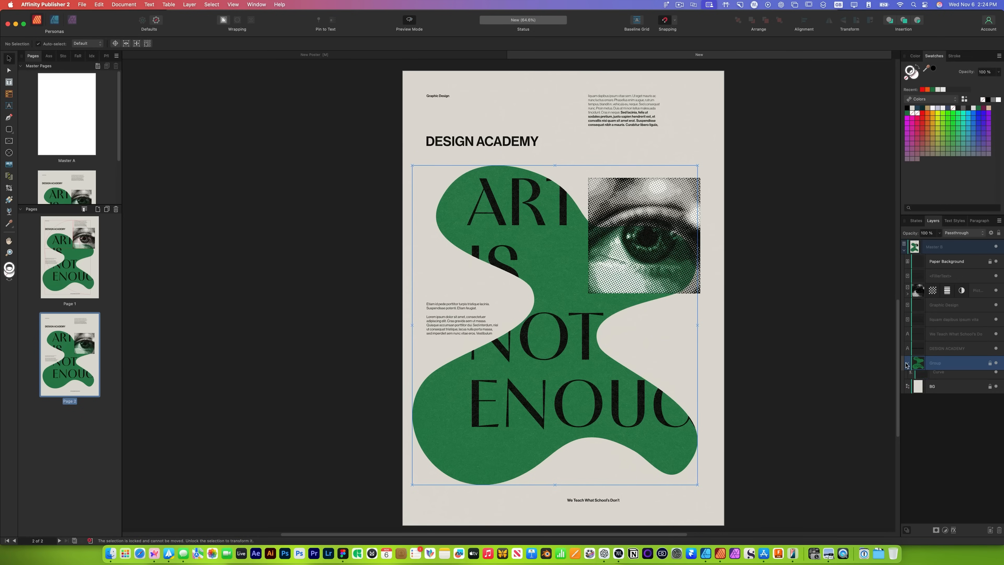
Replace the green blob with the curve copied from the other poster document, placed directly beneath the ART IS NOT ENOUGH text layer.
left_click(940, 404)
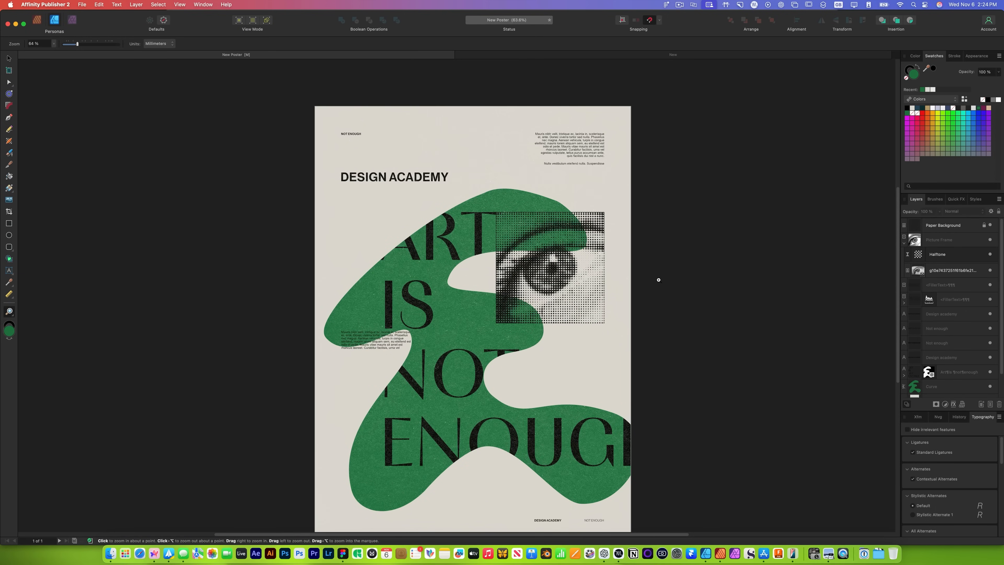
left_click(943, 387)
key("Delete")
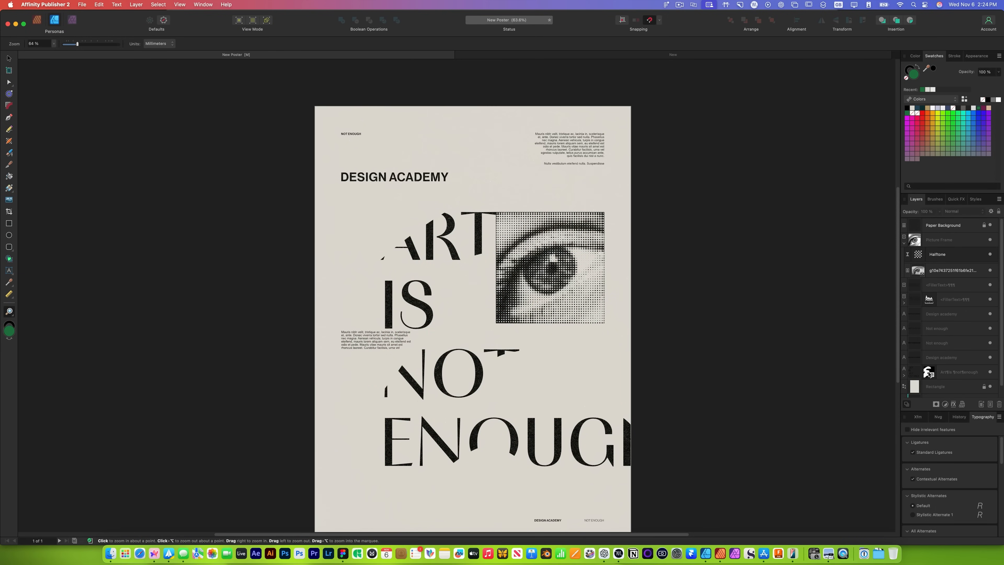
key("super+z")
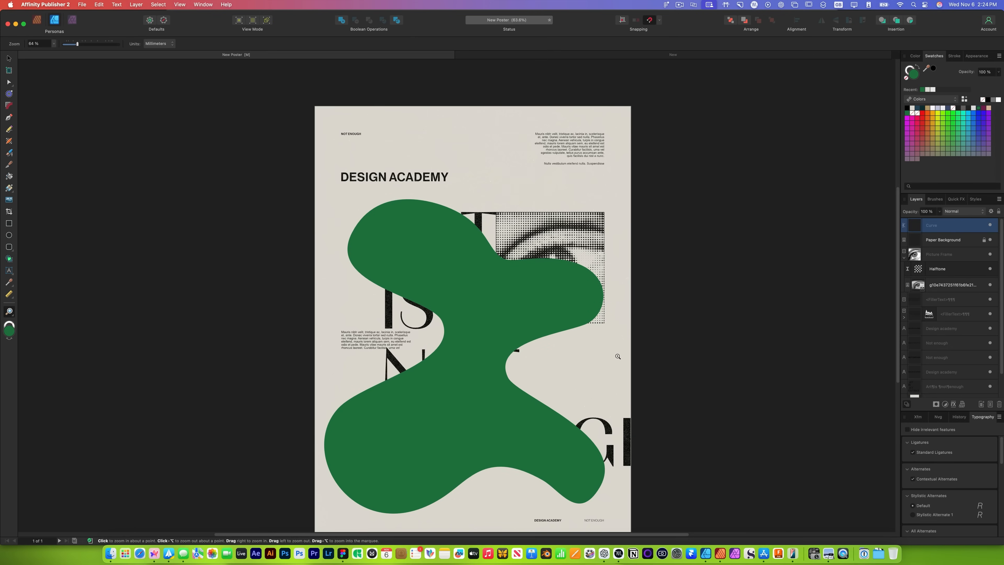
left_click_drag(948, 227, 954, 370)
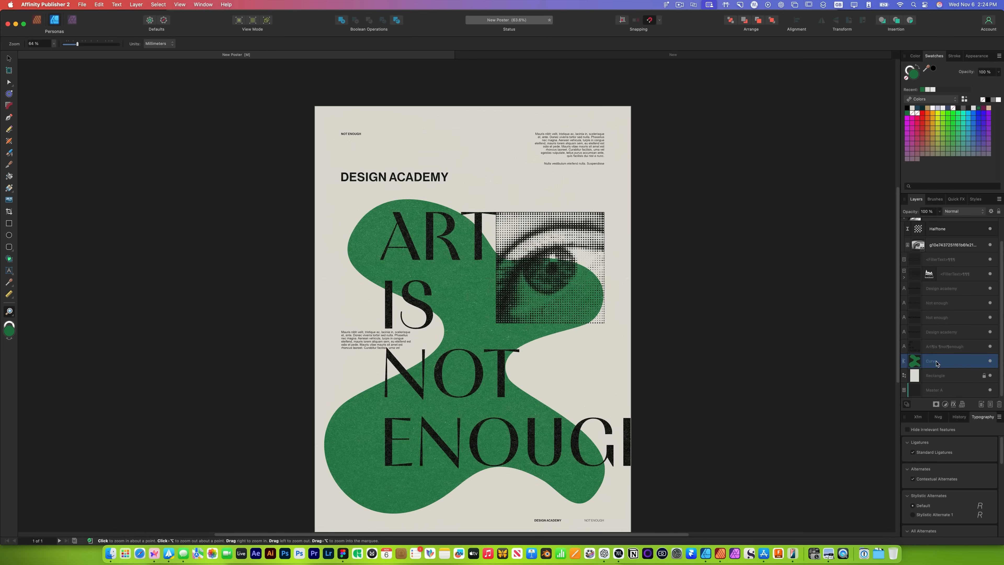
Duplicate the green curve, mask the ART IS NOT ENOUGH text with the copy, and check the result up close.
key("super+j")
left_click_drag(916, 349, 916, 350)
left_click_drag(482, 306, 456, 338)
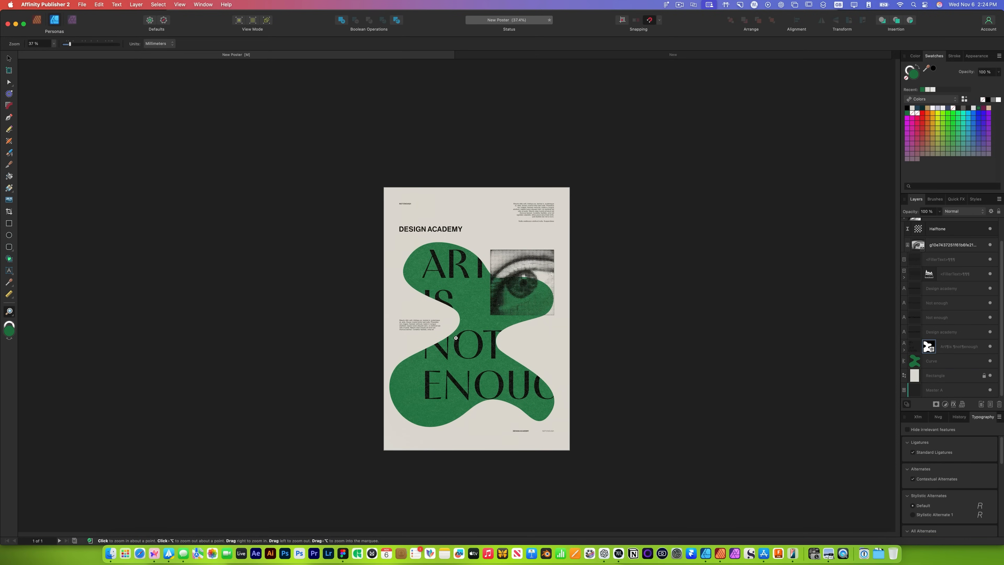
left_click_drag(478, 223, 634, 257)
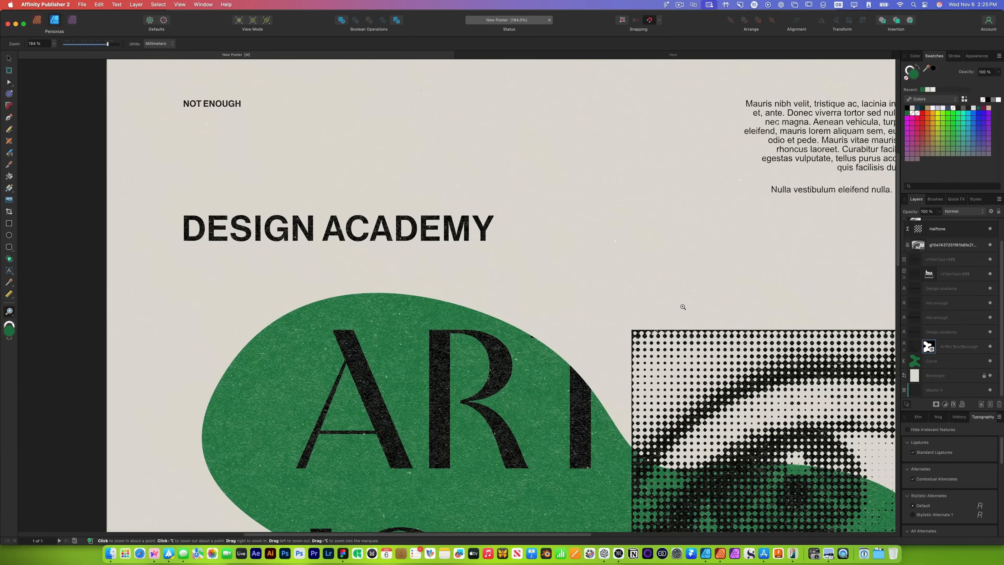
left_click_drag(681, 304, 551, 294)
left_click_drag(633, 329, 530, 363)
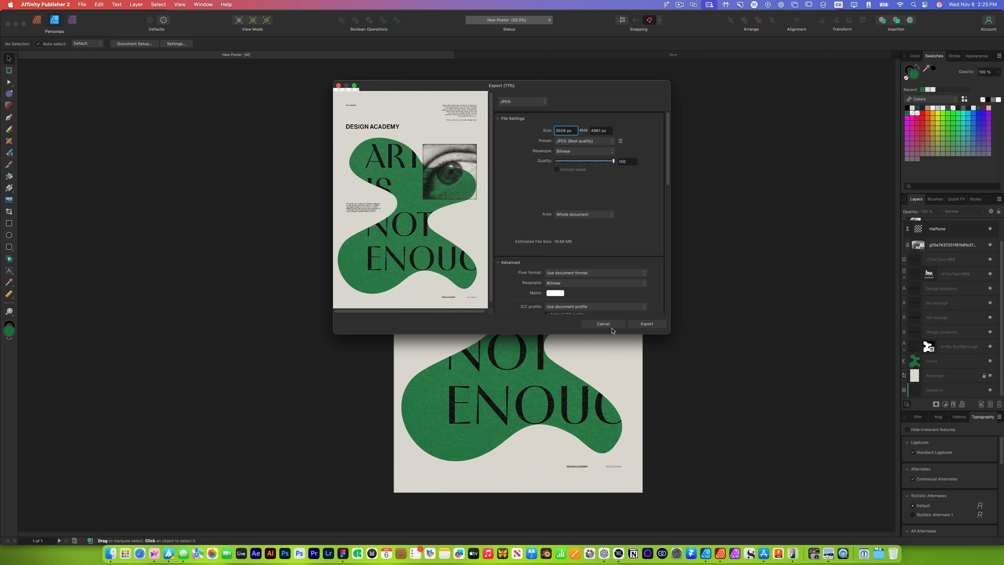
Export the whole document as a best-quality JPEG named New Poster to the Desktop.
left_click(646, 324)
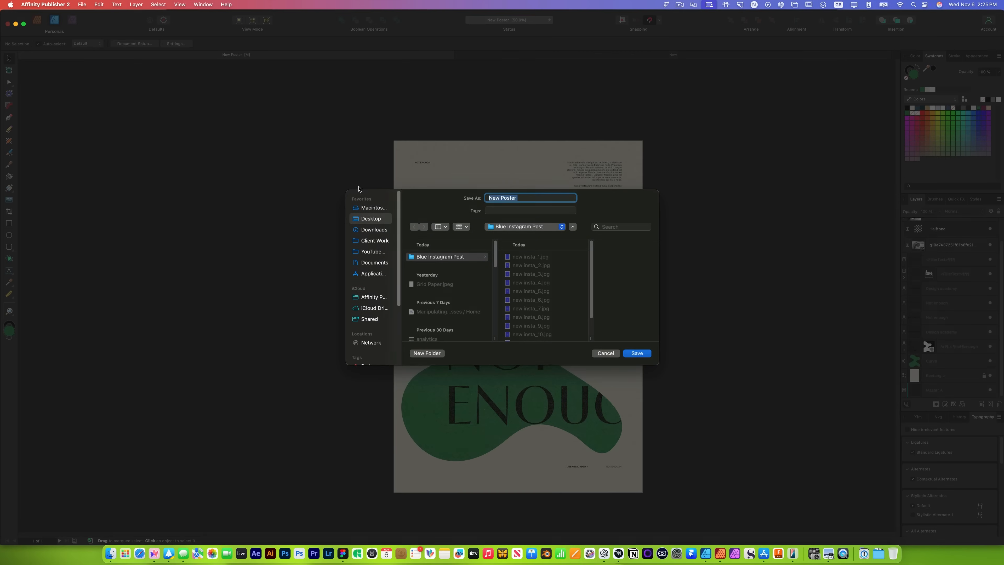
left_click(377, 217)
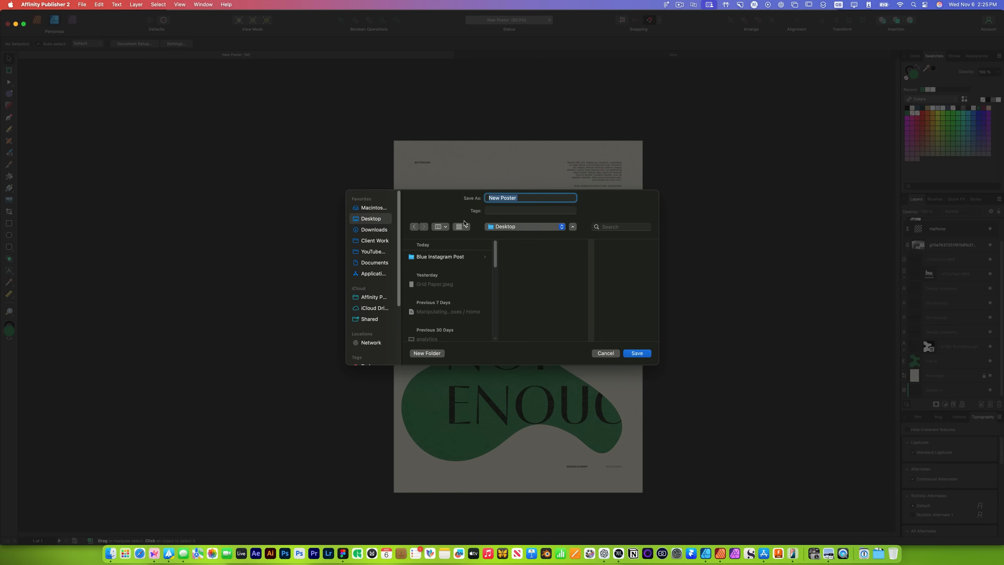
left_click(637, 353)
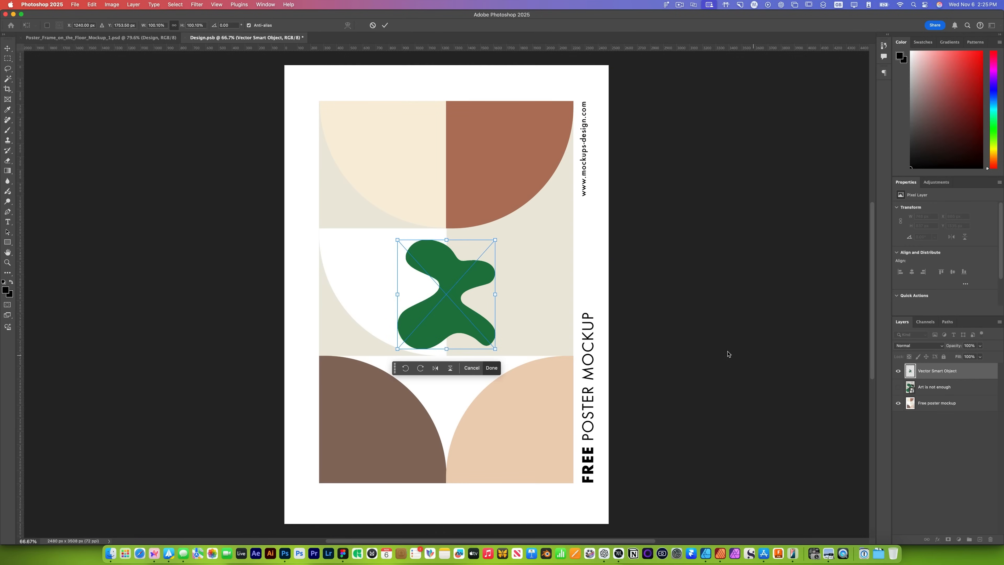
In Photoshop's Design.psb, cancel the pending vector smart object placement and delete the "Art is not enough" layer.
key("Escape")
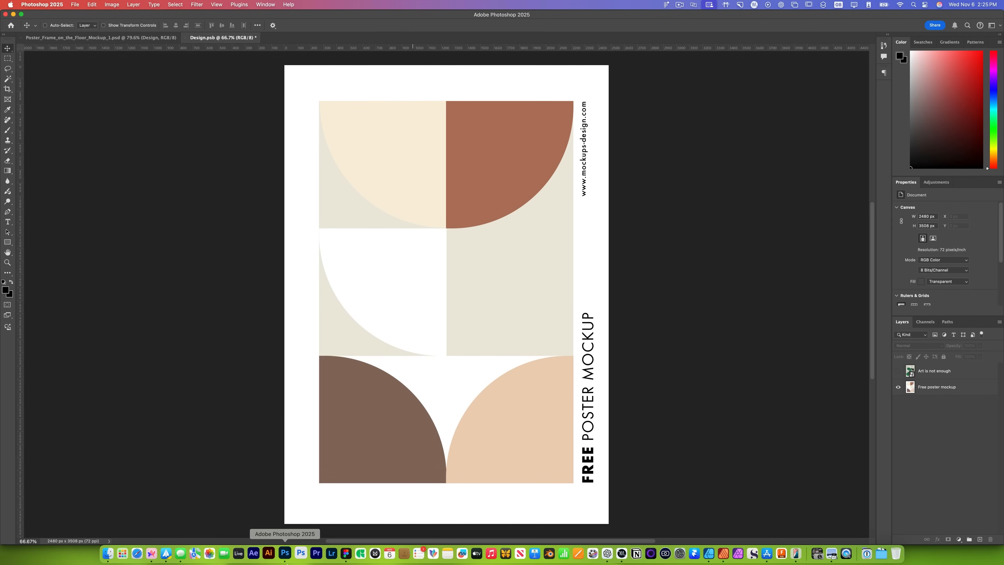
left_click(943, 368)
key("Delete")
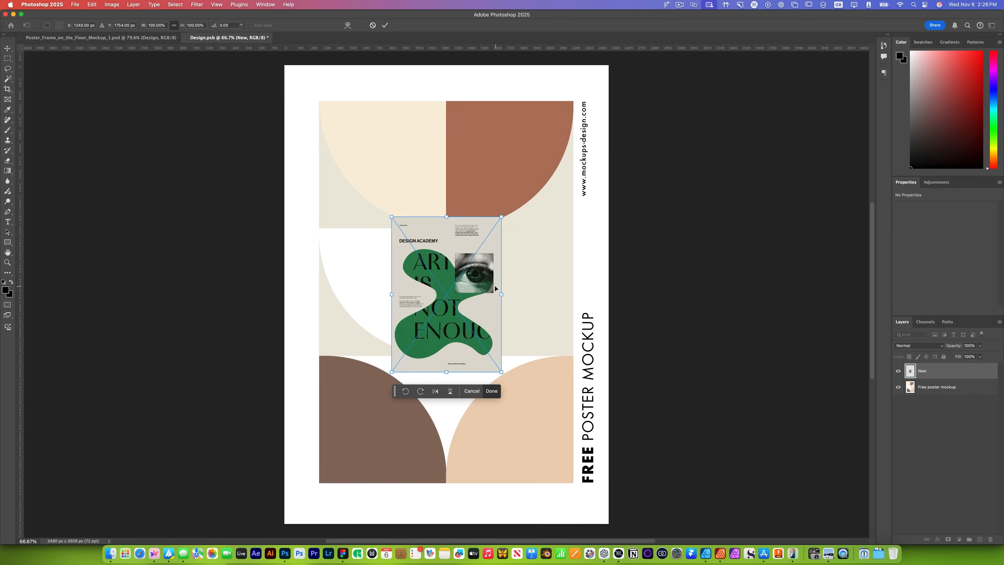
Place the exported poster image in Design.psb and scale it up to cover the whole canvas.
left_click_drag(494, 285, 495, 285)
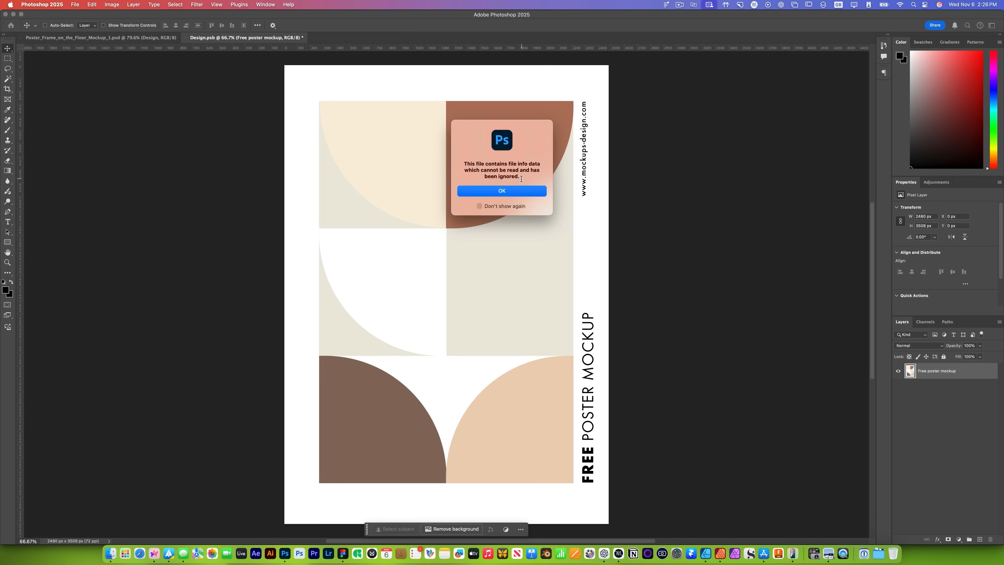
left_click(519, 191)
left_click_drag(502, 294, 608, 294)
left_click_drag(392, 141, 282, 103)
left_click_drag(477, 137, 433, 134)
left_click_drag(555, 447, 634, 506)
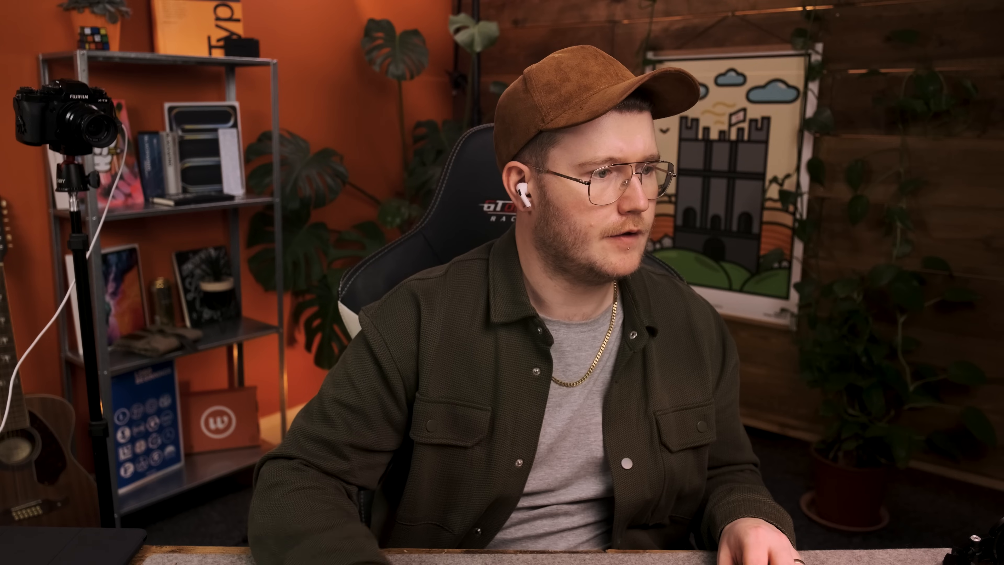